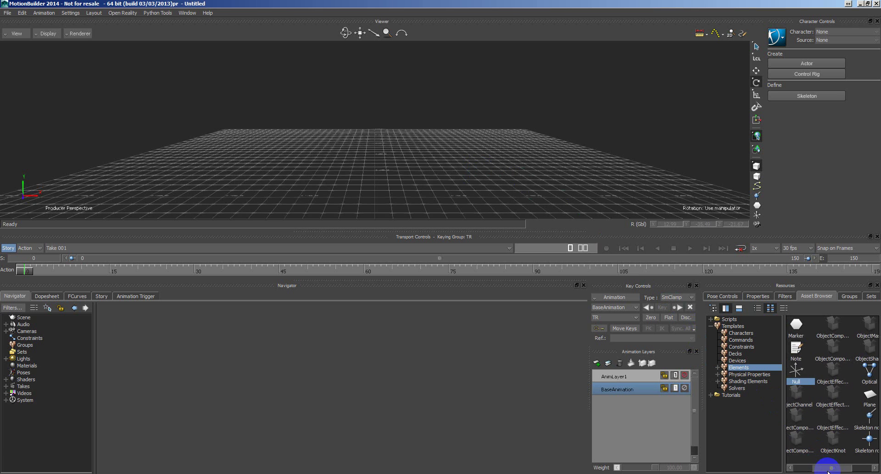
# Add a camera to the scene and inspect its Camera and Camera Interest nodes in the schematic view
pyautogui.moveTo(803, 345); pyautogui.dragTo(399, 156)
pyautogui.hotkey('ctrl', 'w')
pyautogui.keyDown('shift'); pyautogui.moveTo(141, 72); pyautogui.dragTo(295, 142); pyautogui.keyUp('shift')
pyautogui.moveTo(284, 106); pyautogui.dragTo(250, 171)
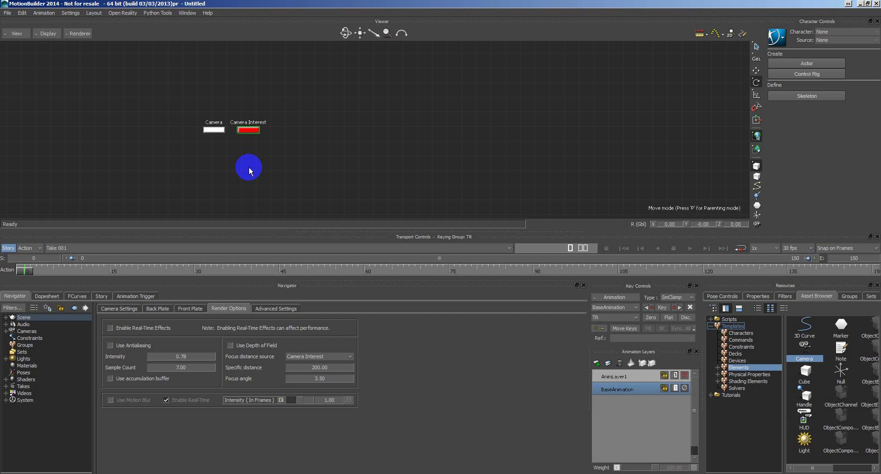
pyautogui.moveTo(197, 102); pyautogui.dragTo(221, 160)
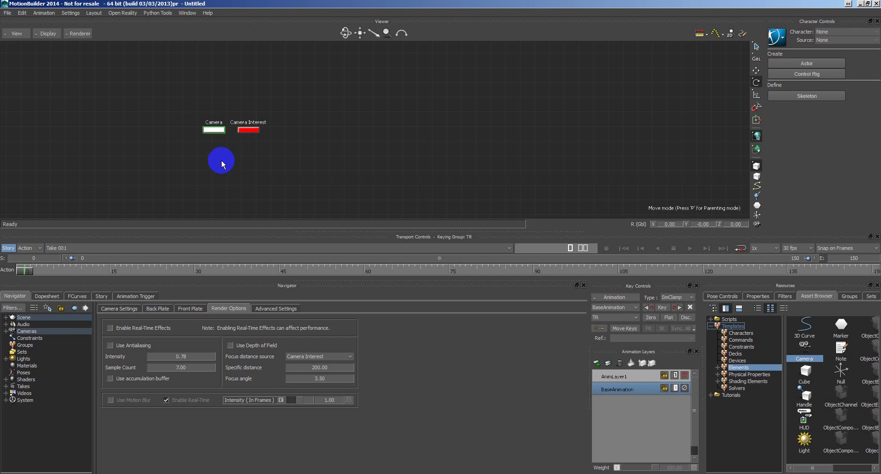
# Enable the camera's depth of field with Specific Distance as focus source at 198.50, and delete the Camera Interest
pyautogui.click(5, 331)
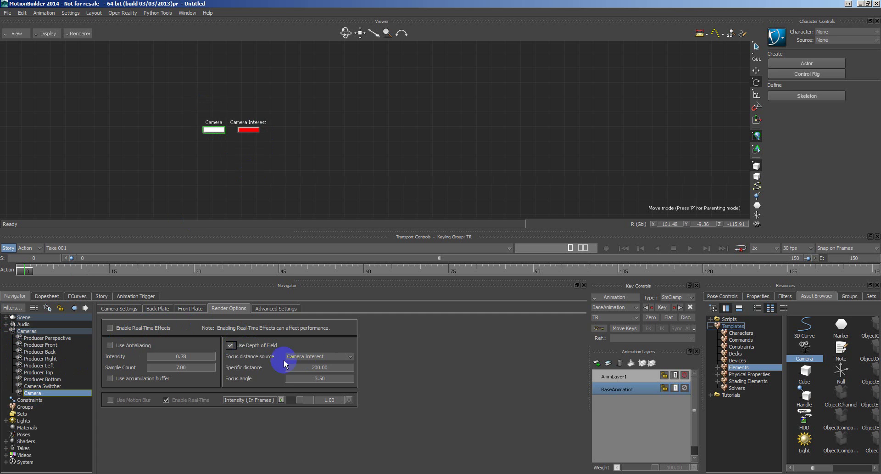
pyautogui.click(312, 357)
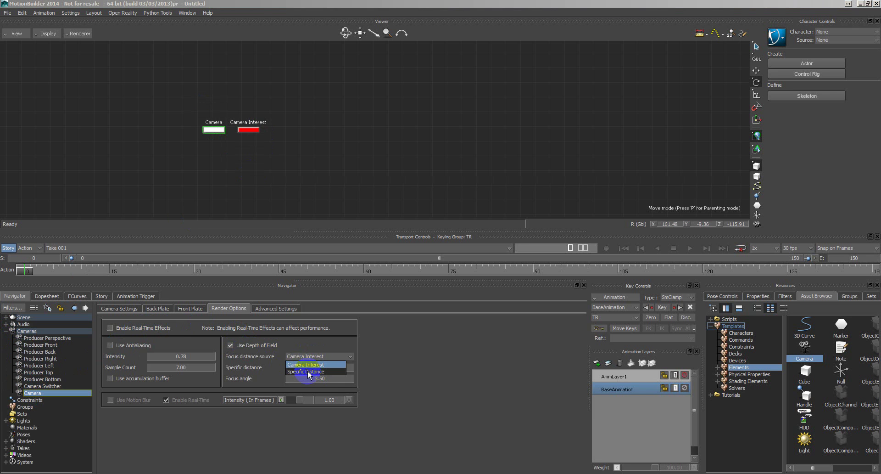
pyautogui.click(306, 372)
pyautogui.moveTo(320, 371); pyautogui.dragTo(324, 371)
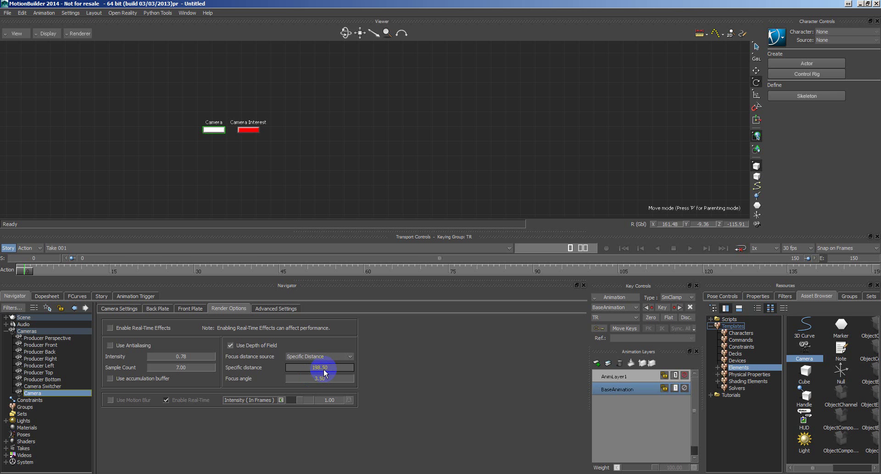
pyautogui.moveTo(277, 112); pyautogui.dragTo(242, 174)
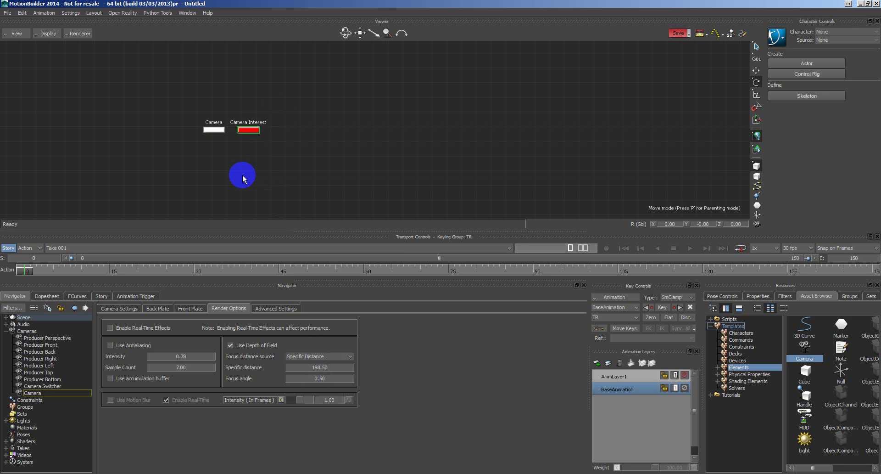
pyautogui.press('Delete')
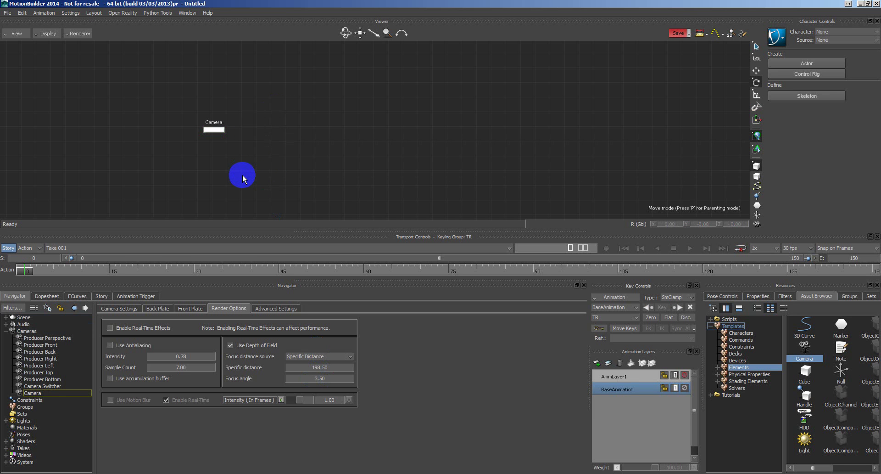
# Add a cube to the scene, scaled up uniformly and positioned at about X -38.64, Y 16.15, Z 0
pyautogui.moveTo(801, 379); pyautogui.dragTo(306, 145)
pyautogui.hotkey('ctrl', 'w')
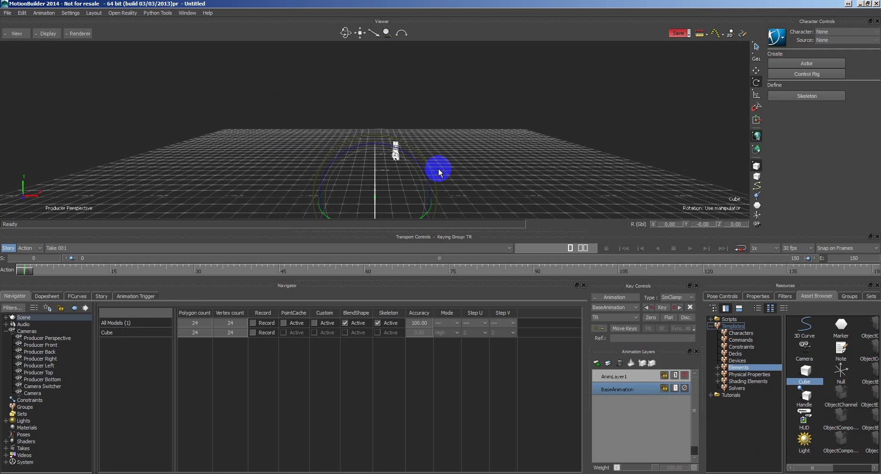
pyautogui.keyDown('ctrl'); pyautogui.keyDown('shift'); pyautogui.moveTo(439, 167); pyautogui.dragTo(434, 183); pyautogui.keyUp('shift'); pyautogui.keyUp('ctrl')
pyautogui.press('s')
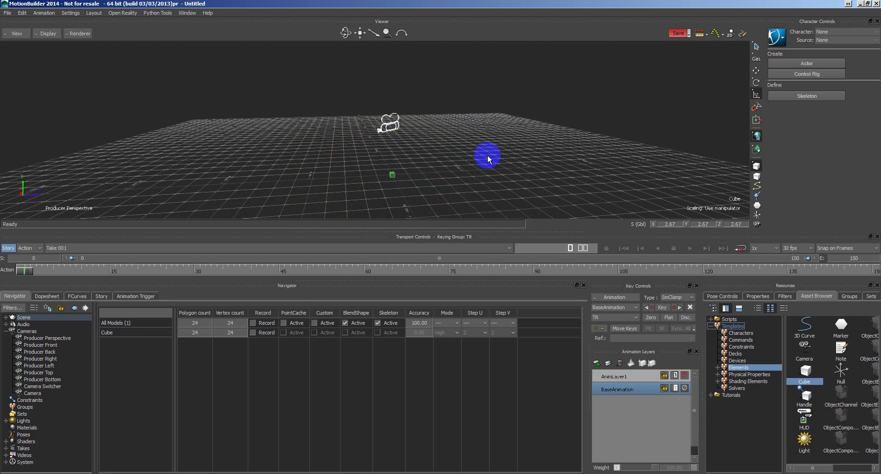
pyautogui.moveTo(624, 127); pyautogui.dragTo(467, 161)
pyautogui.keyDown('ctrl'); pyautogui.keyDown('shift'); pyautogui.moveTo(404, 177); pyautogui.dragTo(327, 147); pyautogui.keyUp('shift'); pyautogui.keyUp('ctrl')
pyautogui.keyDown('ctrl'); pyautogui.keyDown('shift'); pyautogui.moveTo(362, 175); pyautogui.dragTo(392, 154); pyautogui.keyUp('shift'); pyautogui.keyUp('ctrl')
pyautogui.press('t')
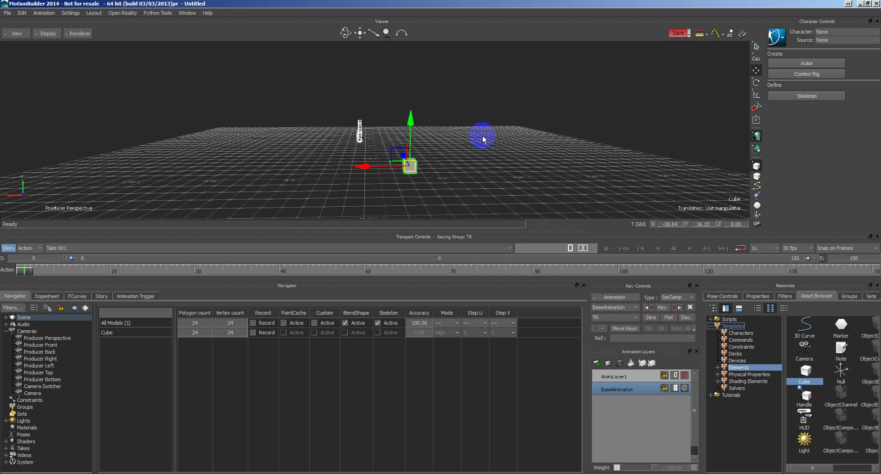
# Split the viewer into two panes and aim the Camera view so that it frames the cube
pyautogui.hotkey('ctrl', 'shift', '2')
pyautogui.press('r')
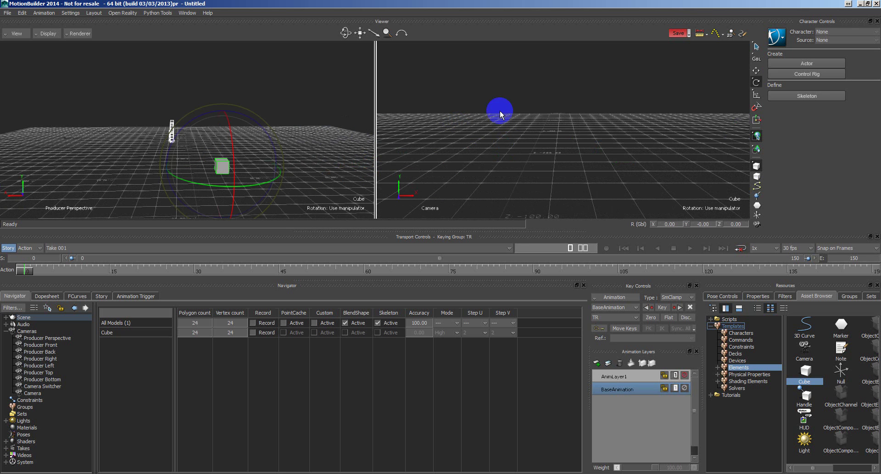
pyautogui.click(508, 142)
pyautogui.keyDown('ctrl'); pyautogui.keyDown('shift'); pyautogui.moveTo(498, 158); pyautogui.dragTo(549, 154); pyautogui.keyUp('shift'); pyautogui.keyUp('ctrl')
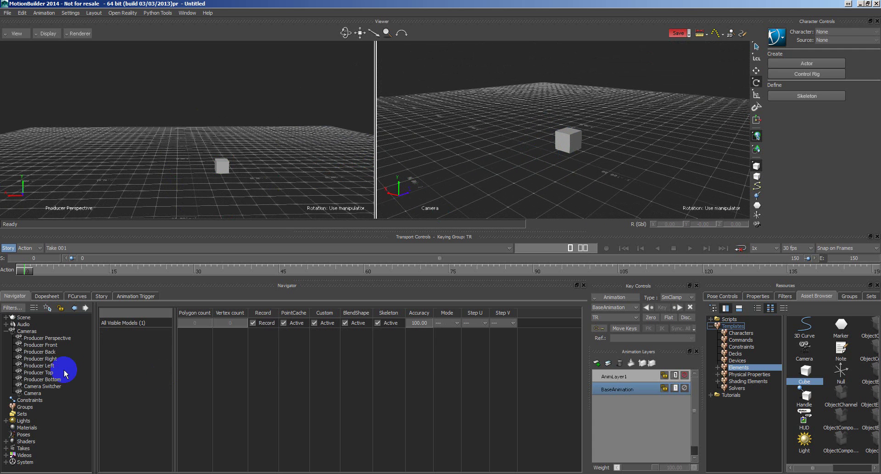
# Enable real-time effects in the camera's render options and return to the full Producer Perspective view
pyautogui.click(33, 393)
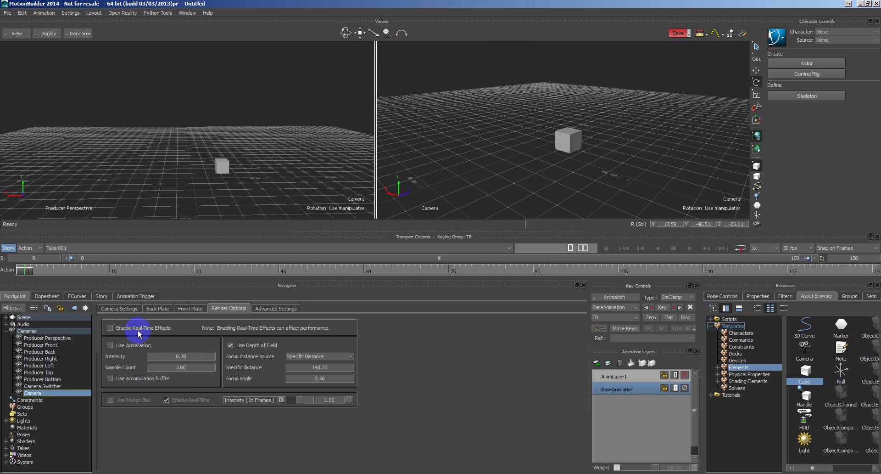
pyautogui.click(110, 328)
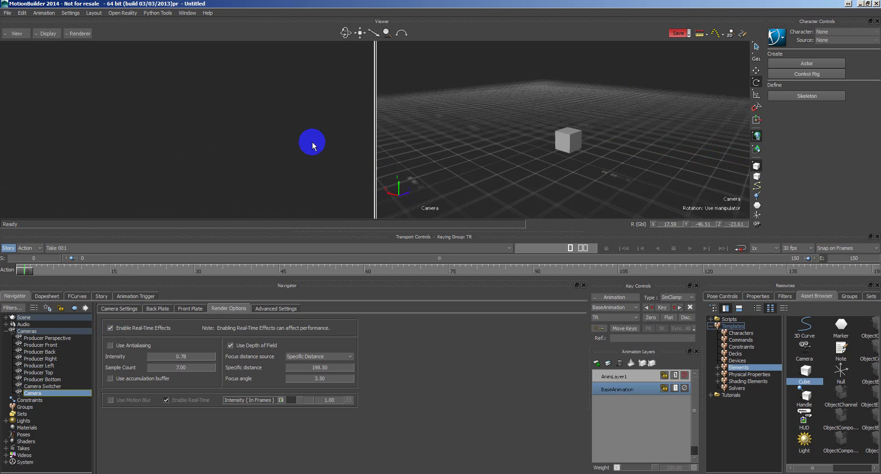
pyautogui.moveTo(312, 142); pyautogui.dragTo(337, 183)
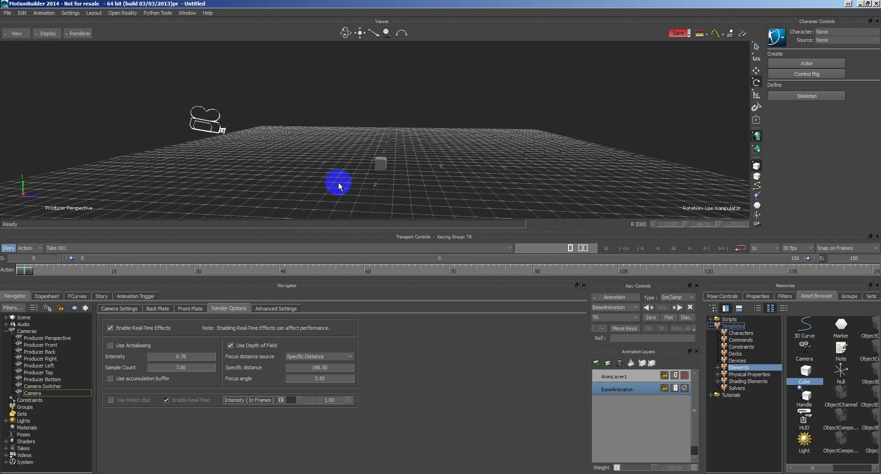
# Move the camera closer to and farther from the cube in the Camera view to examine the depth-of-field blur
pyautogui.hotkey('ctrl', '2')
pyautogui.keyDown('ctrl'); pyautogui.keyDown('shift'); pyautogui.moveTo(602, 185); pyautogui.dragTo(572, 191); pyautogui.keyUp('shift'); pyautogui.keyUp('ctrl')
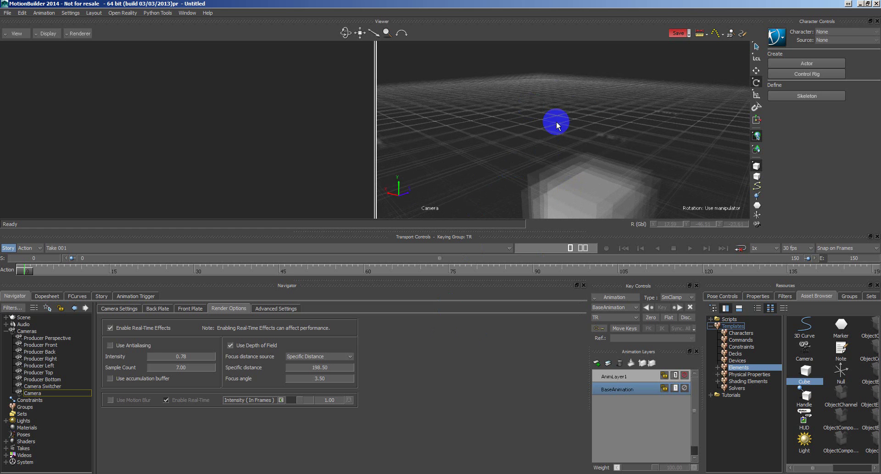
pyautogui.keyDown('ctrl'); pyautogui.keyDown('shift'); pyautogui.moveTo(557, 125); pyautogui.dragTo(574, 108); pyautogui.keyUp('shift'); pyautogui.keyUp('ctrl')
pyautogui.keyDown('ctrl'); pyautogui.keyDown('shift'); pyautogui.moveTo(587, 154); pyautogui.dragTo(449, 196); pyautogui.keyUp('shift'); pyautogui.keyUp('ctrl')
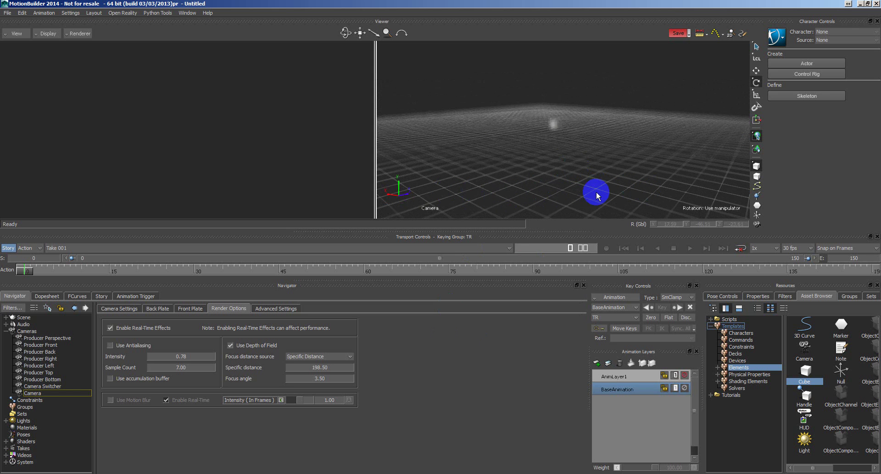
pyautogui.keyDown('ctrl'); pyautogui.keyDown('shift'); pyautogui.moveTo(632, 189); pyautogui.dragTo(559, 163); pyautogui.keyUp('shift'); pyautogui.keyUp('ctrl')
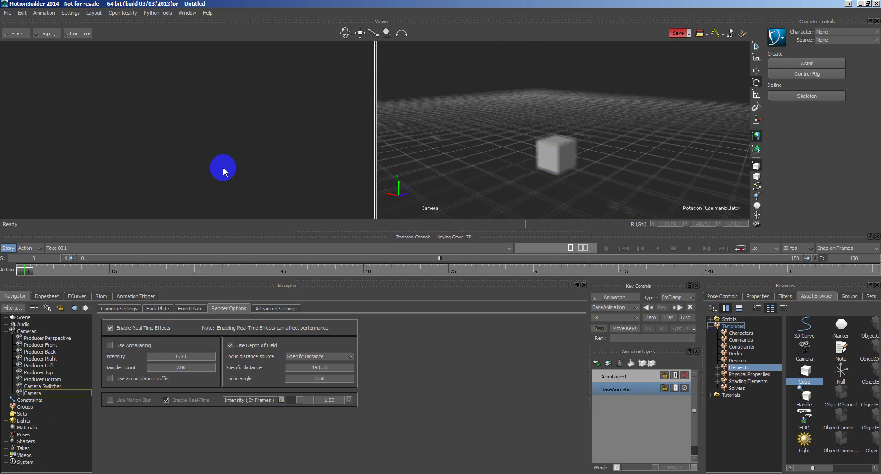
# Show only the Producer Perspective view and add a null to the scene near the cube
pyautogui.hotkey('ctrl', '1')
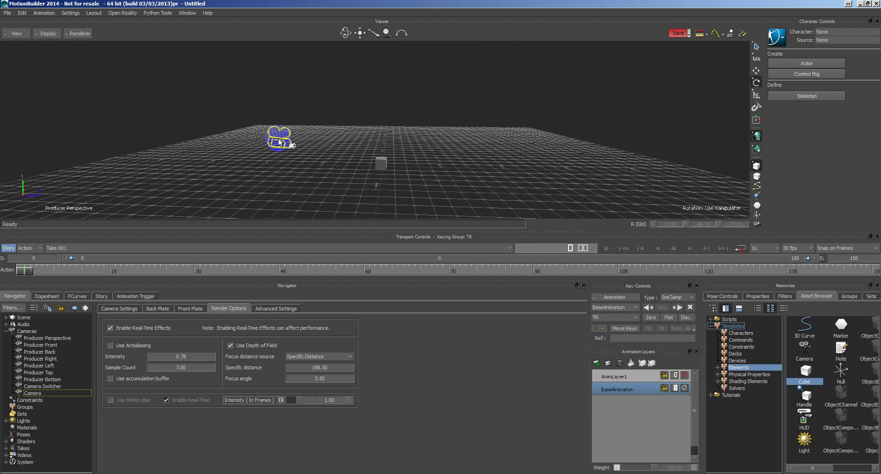
pyautogui.keyDown('ctrl'); pyautogui.keyDown('shift'); pyautogui.moveTo(278, 139); pyautogui.dragTo(348, 185); pyautogui.keyUp('shift'); pyautogui.keyUp('ctrl')
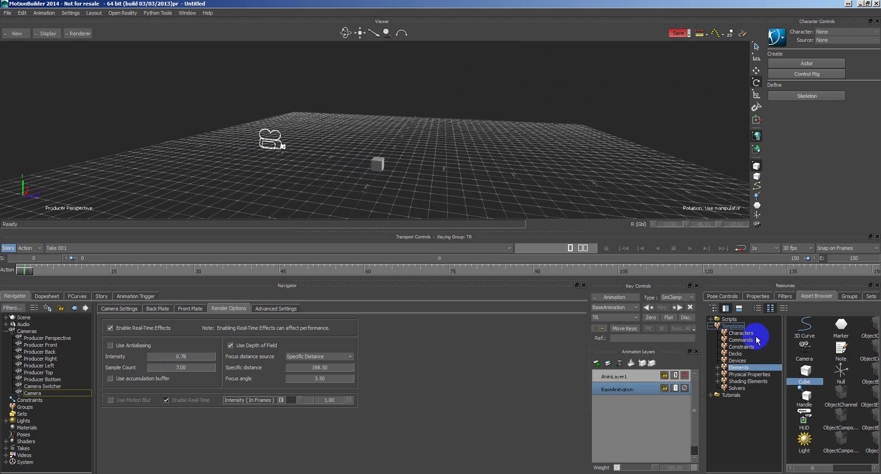
pyautogui.moveTo(841, 370); pyautogui.dragTo(413, 171)
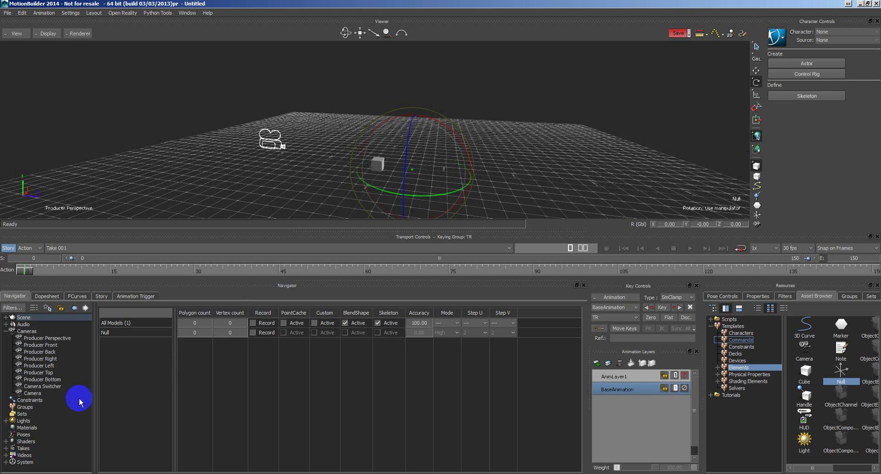
# Create a Relation constraint in the scene
pyautogui.rightClick(32, 399)
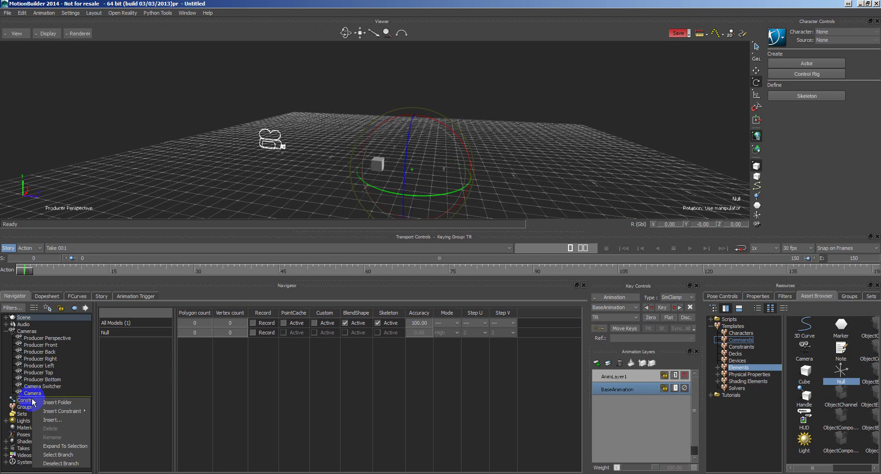
pyautogui.moveTo(51, 410)
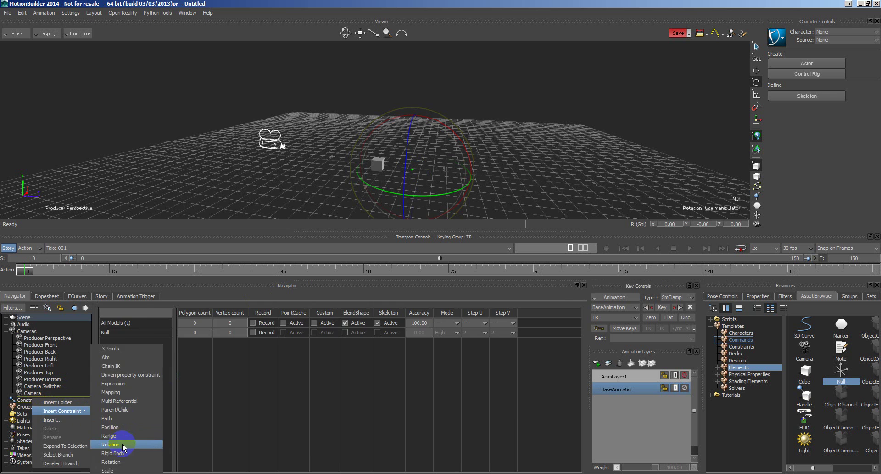
pyautogui.click(106, 444)
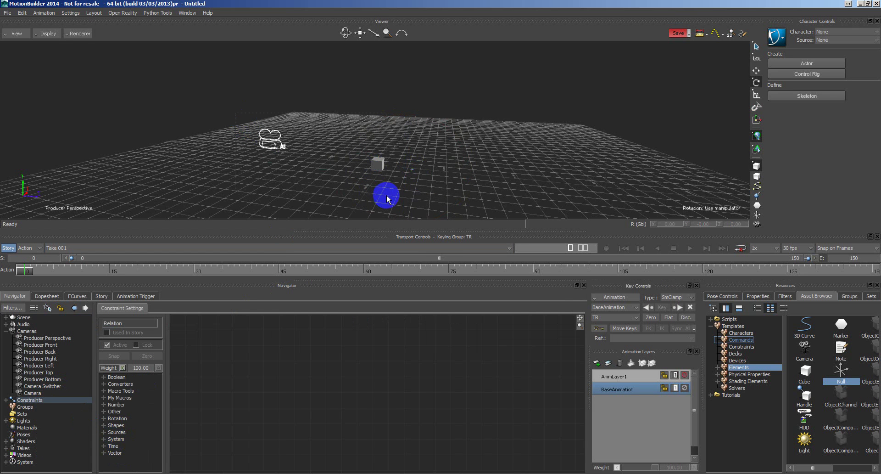
# Add the camera and cube as senders and the null as receiver in the Relation constraint, spacing out their boxes
pyautogui.moveTo(386, 197); pyautogui.dragTo(309, 147)
pyautogui.moveTo(299, 284); pyautogui.dragTo(265, 358)
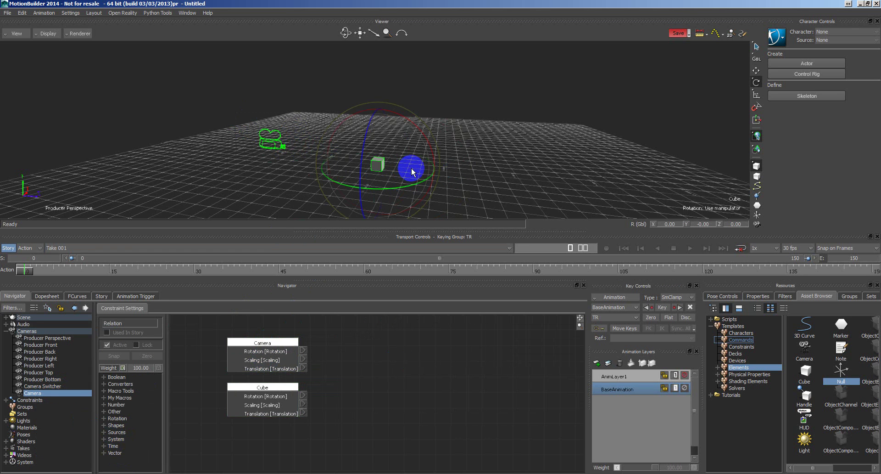
pyautogui.click(413, 172)
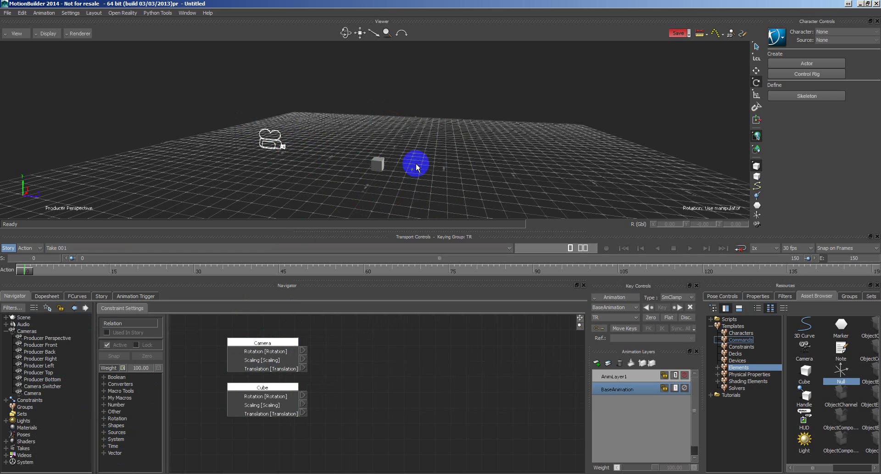
pyautogui.keyDown('alt'); pyautogui.moveTo(415, 166); pyautogui.dragTo(468, 370); pyautogui.keyUp('alt')
pyautogui.click(436, 376)
pyautogui.moveTo(265, 350); pyautogui.dragTo(246, 347)
pyautogui.moveTo(271, 406); pyautogui.dragTo(251, 410)
# Place a Distance vector operator between the sender boxes and the null, shifting the null's box to make room
pyautogui.click(106, 461)
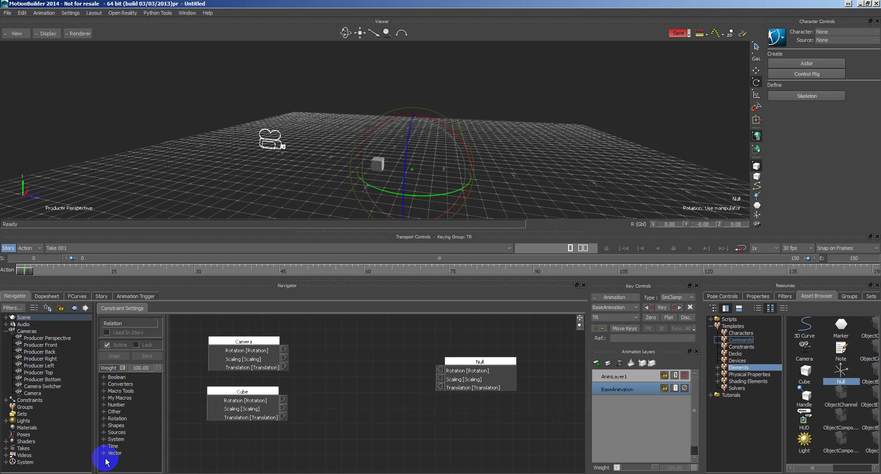
pyautogui.click(105, 454)
pyautogui.scroll(-4, 114, 420)
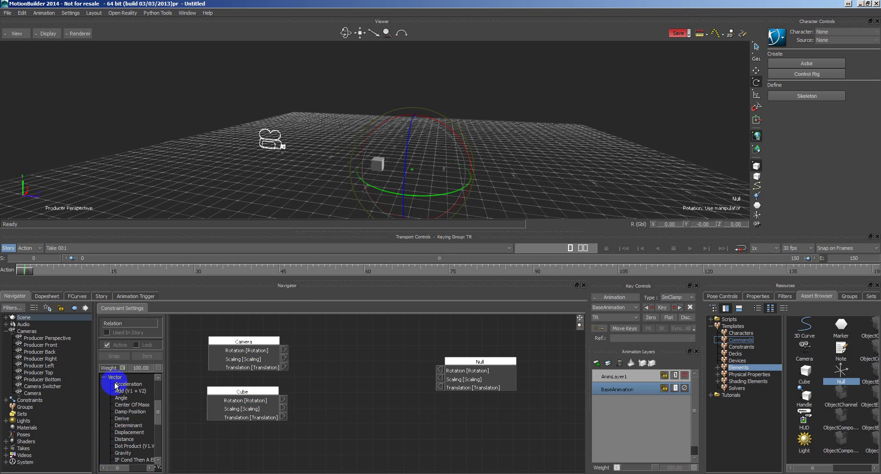
pyautogui.scroll(-1, 145, 417)
pyautogui.moveTo(123, 419); pyautogui.dragTo(316, 371)
pyautogui.moveTo(505, 387); pyautogui.dragTo(552, 388)
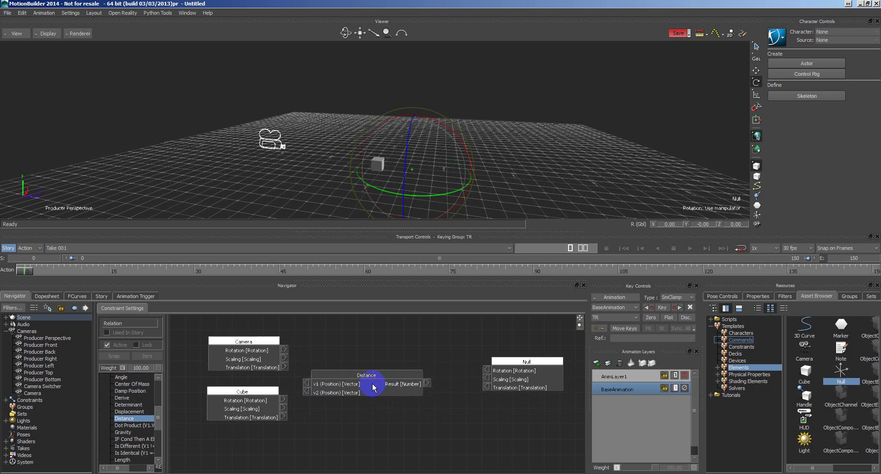
pyautogui.moveTo(370, 381); pyautogui.dragTo(371, 379)
# Connect the Camera and Cube translations to Distance v1 and v2, and route its result through a Number to Vector converter into the null's Translation
pyautogui.moveTo(284, 367); pyautogui.dragTo(316, 379)
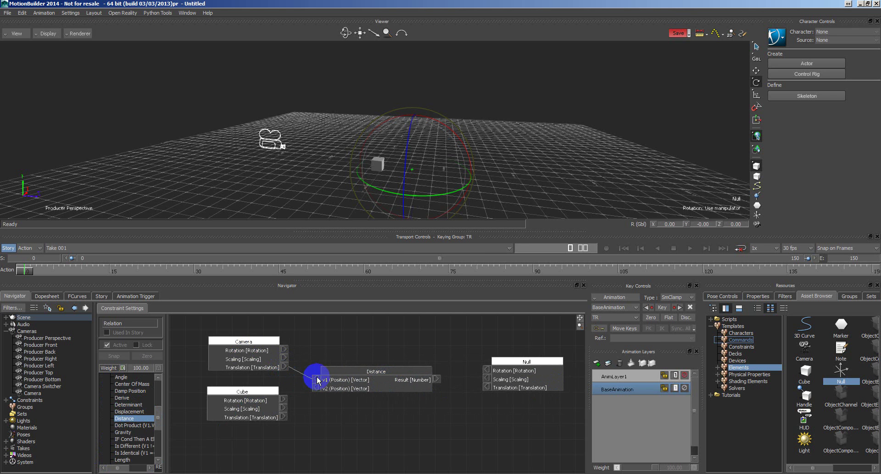
pyautogui.moveTo(282, 417); pyautogui.dragTo(315, 394)
pyautogui.moveTo(370, 376); pyautogui.dragTo(368, 382)
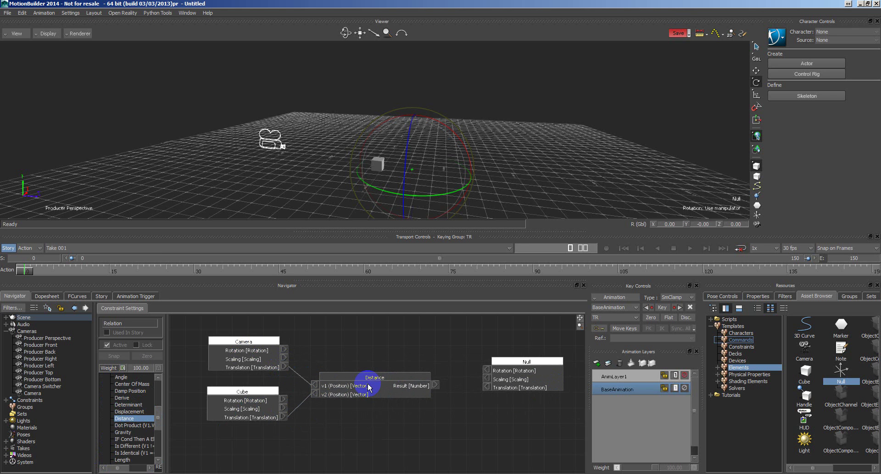
pyautogui.moveTo(436, 387); pyautogui.dragTo(464, 346)
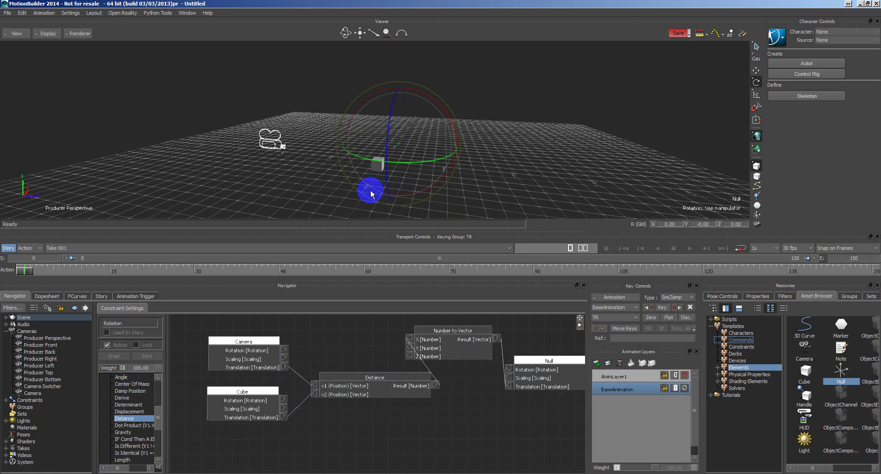
# Change the spacing between the camera and the cube, and check the null's X translation
pyautogui.moveTo(372, 191); pyautogui.dragTo(404, 191)
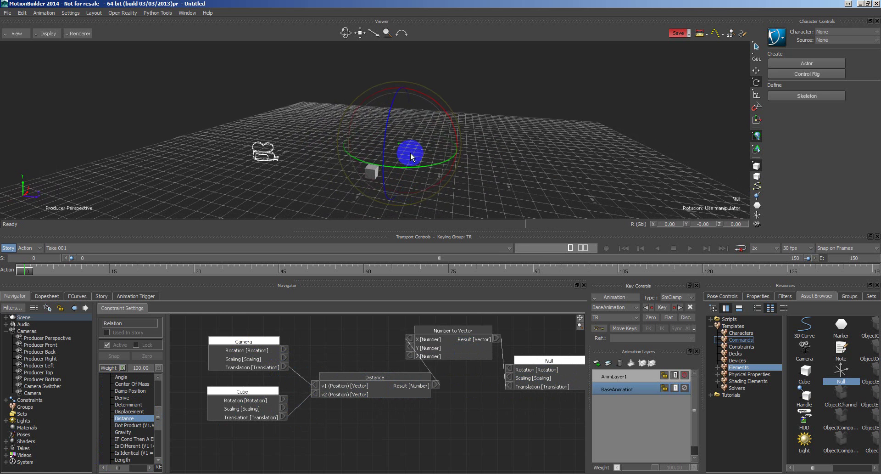
pyautogui.press('t')
pyautogui.moveTo(420, 153); pyautogui.dragTo(504, 183)
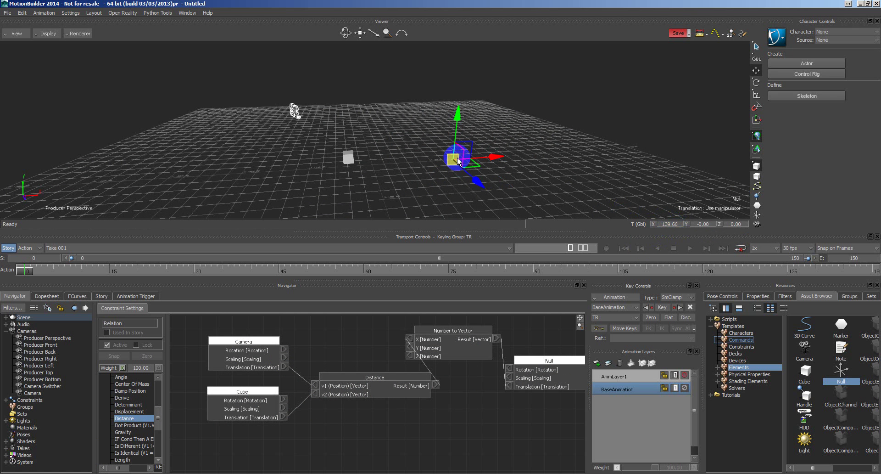
pyautogui.moveTo(296, 115); pyautogui.dragTo(346, 158)
pyautogui.click(266, 130)
pyautogui.click(420, 148)
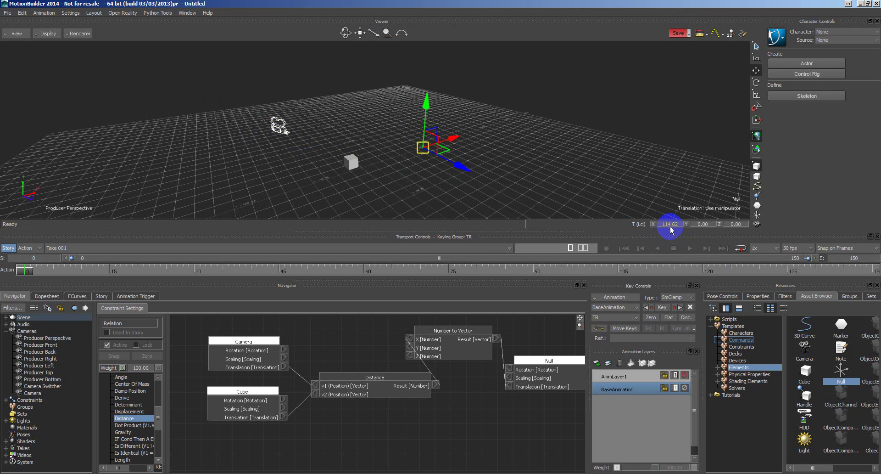
# Nudge the Distance and Number to Vector boxes slightly in the Relation graph and clear the scene selection
pyautogui.moveTo(389, 381); pyautogui.dragTo(389, 386)
pyautogui.moveTo(419, 344); pyautogui.dragTo(420, 343)
pyautogui.click(280, 136)
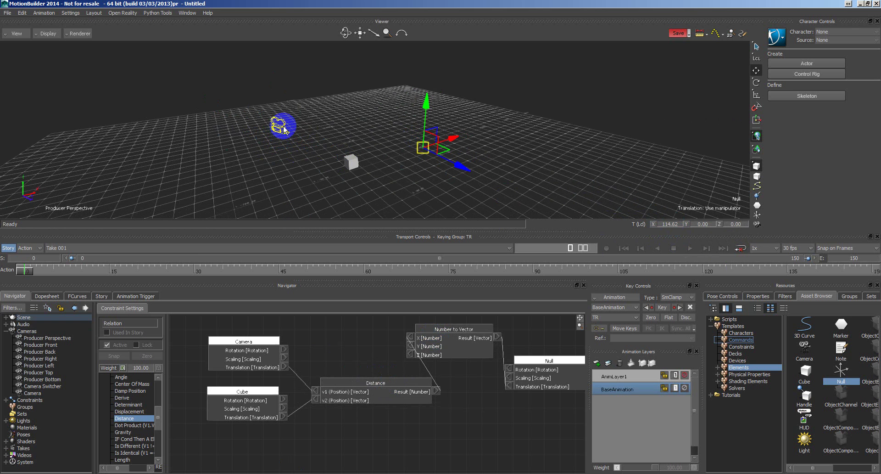
pyautogui.click(358, 167)
pyautogui.click(333, 176)
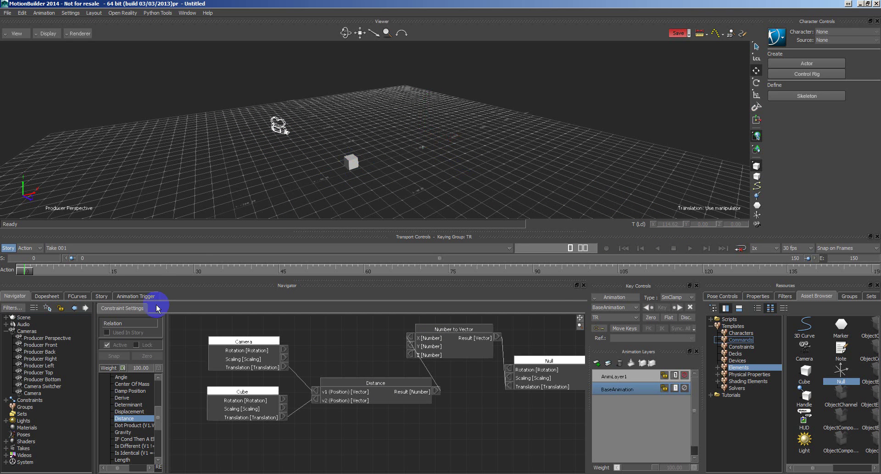
# Review the Camera's depth-of-field distance setting and insert a Driven property constraint into the scene
pyautogui.click(6, 400)
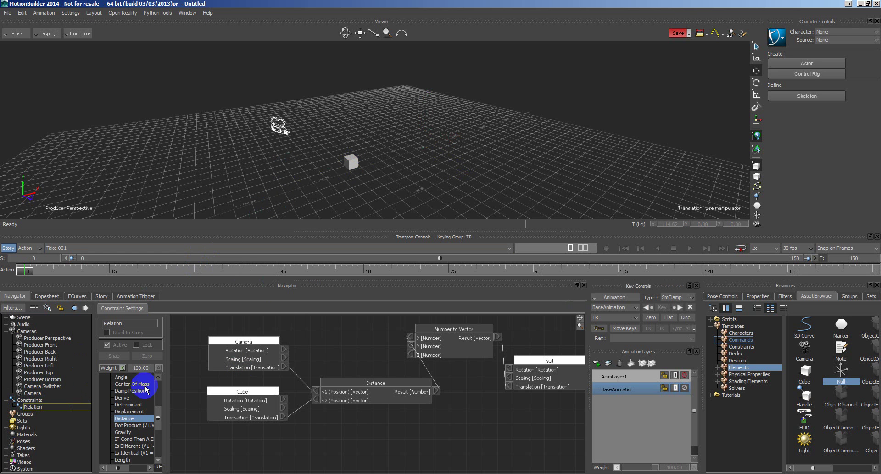
pyautogui.click(32, 393)
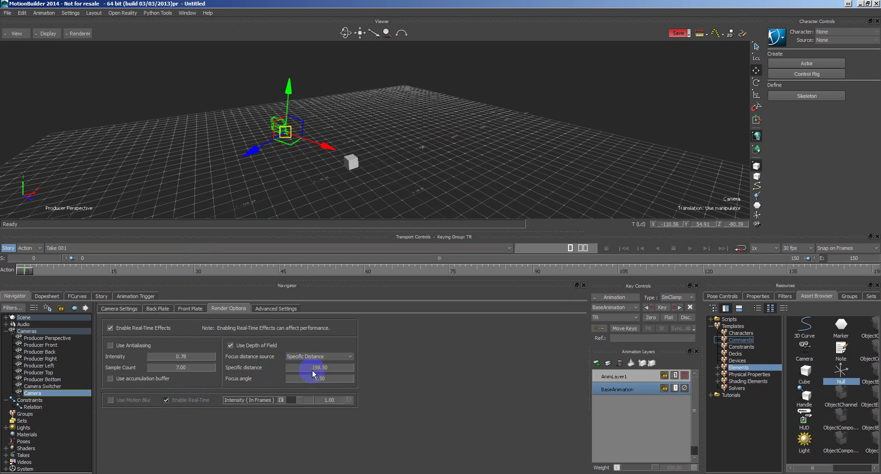
pyautogui.rightClick(42, 404)
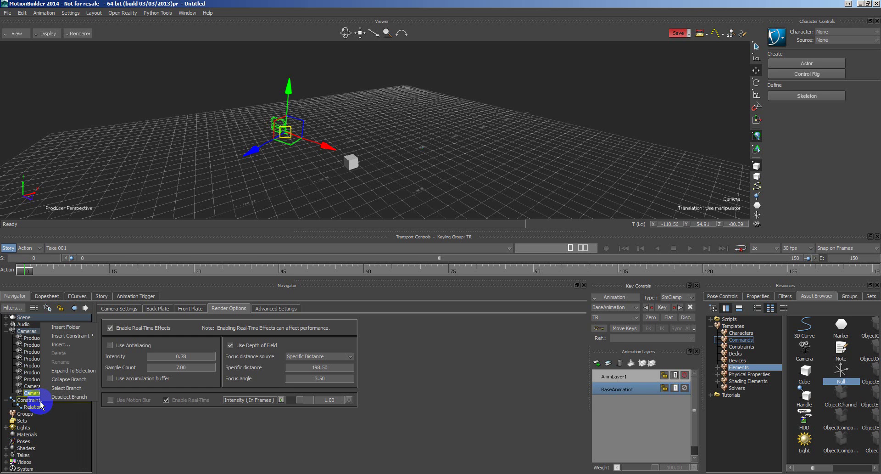
pyautogui.moveTo(87, 336)
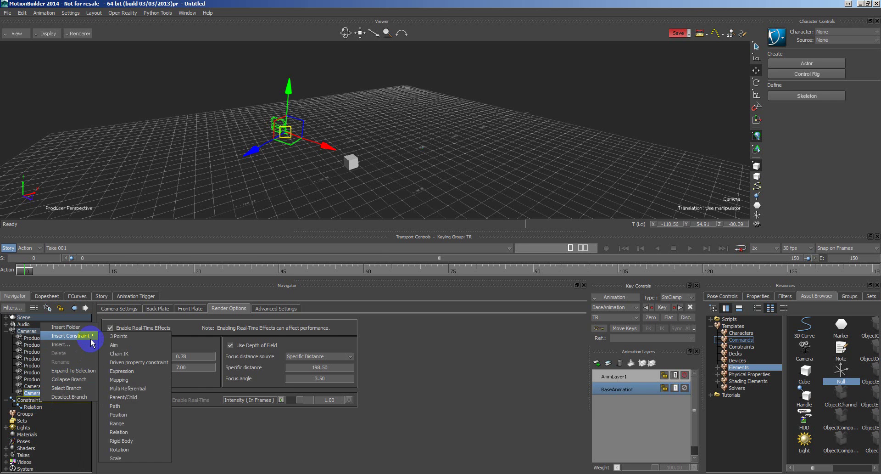
pyautogui.click(129, 364)
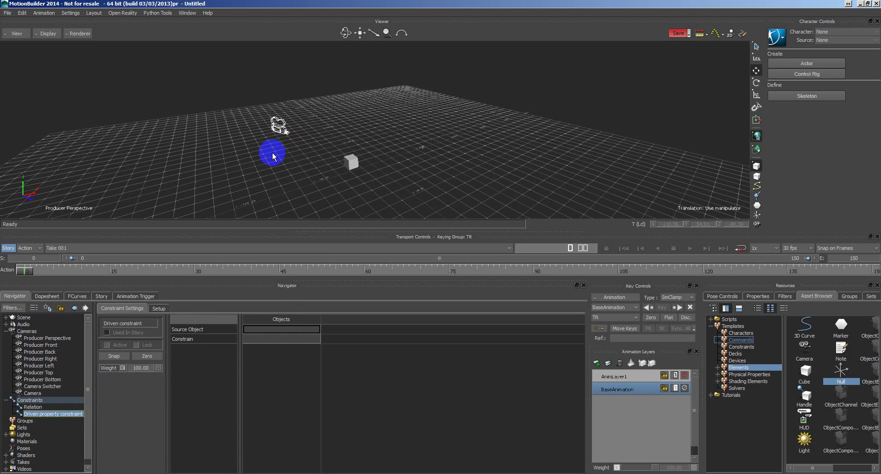
# Assign the Camera as the constrained object and the Cube as the source object of the driven constraint
pyautogui.click(279, 134)
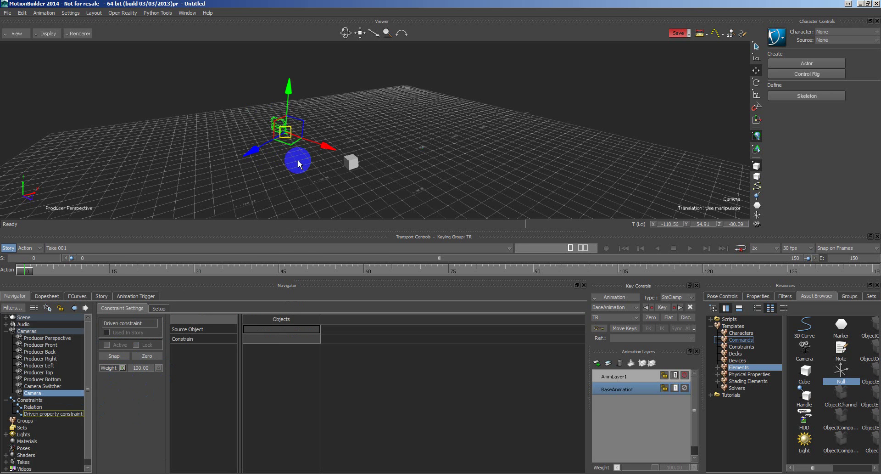
pyautogui.moveTo(298, 161); pyautogui.dragTo(266, 339)
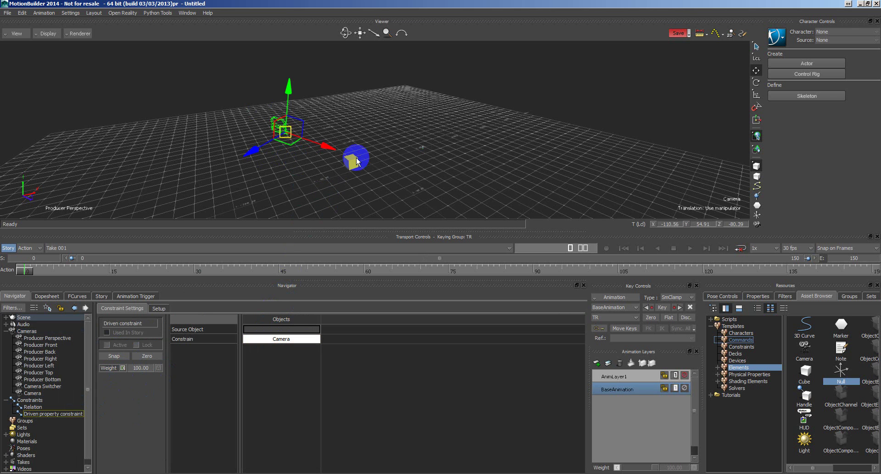
pyautogui.moveTo(356, 156); pyautogui.dragTo(264, 329)
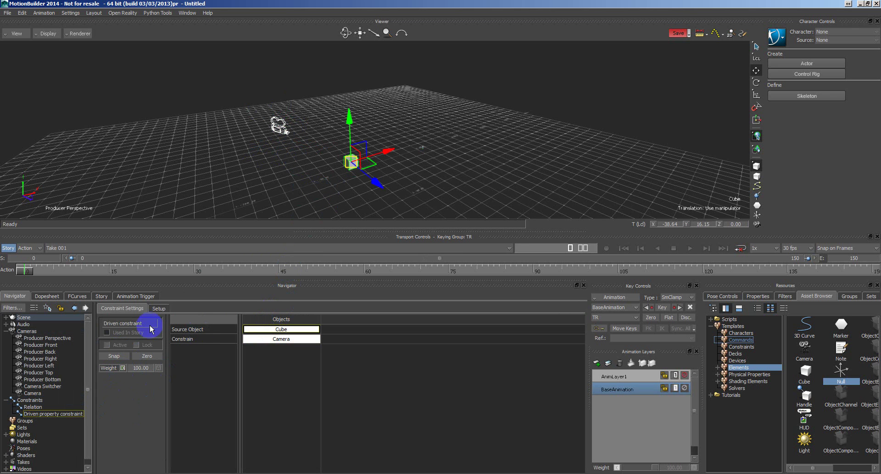
# In the driven constraint's setup, add the Cube as source and the Camera as target, choosing FocusDistance as the Camera's property
pyautogui.click(159, 308)
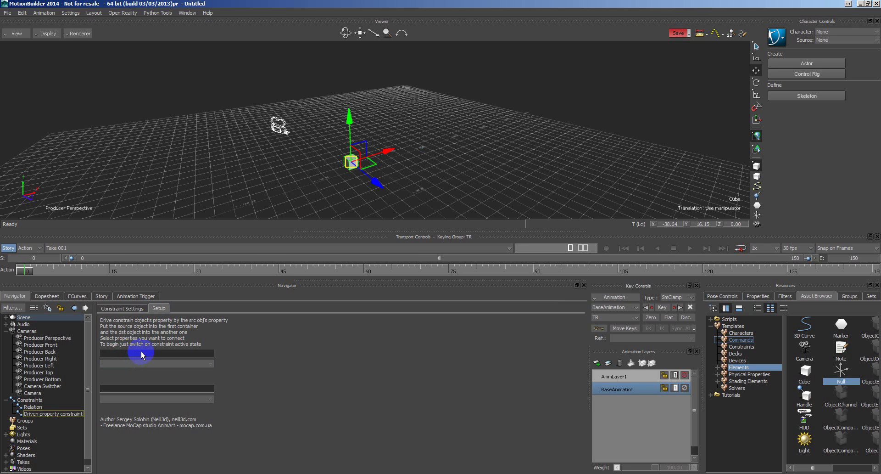
pyautogui.moveTo(351, 161); pyautogui.dragTo(161, 355)
pyautogui.moveTo(282, 148); pyautogui.dragTo(155, 386)
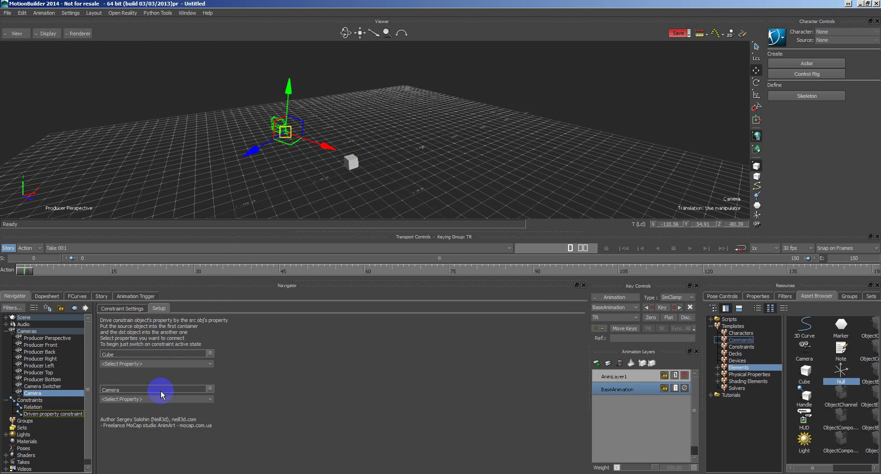
pyautogui.click(158, 398)
pyautogui.moveTo(203, 269); pyautogui.dragTo(203, 338)
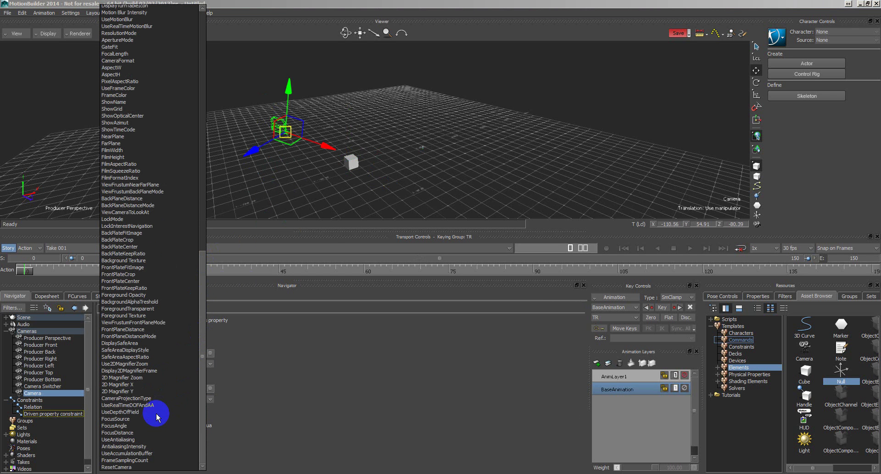
pyautogui.click(133, 432)
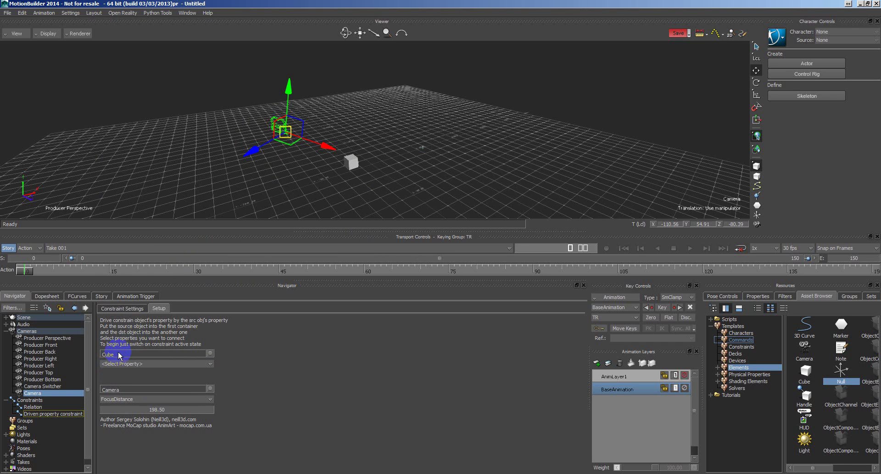
# Replace the Cube with the Null as source throughout the driven constraint, and choose Lcl Translation as its driving property
pyautogui.click(130, 312)
pyautogui.keyDown('ctrl'); pyautogui.keyDown('shift'); pyautogui.moveTo(291, 173); pyautogui.dragTo(321, 187); pyautogui.keyUp('shift'); pyautogui.keyUp('ctrl')
pyautogui.click(410, 145)
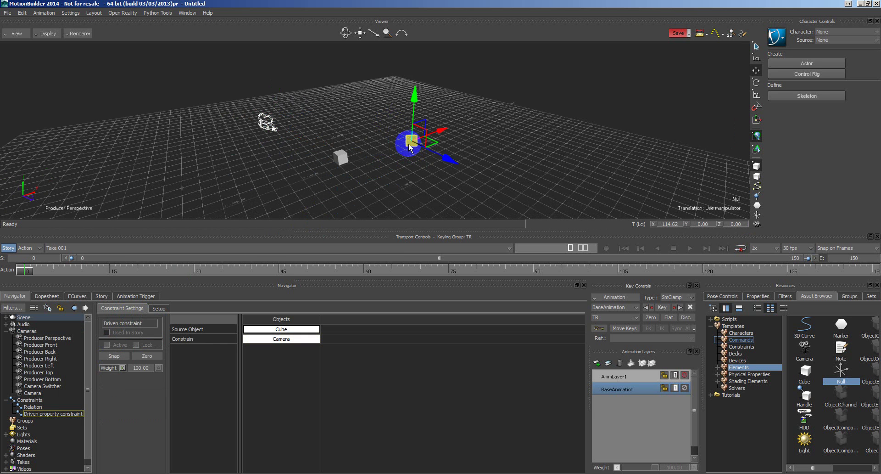
pyautogui.moveTo(412, 144); pyautogui.dragTo(282, 329)
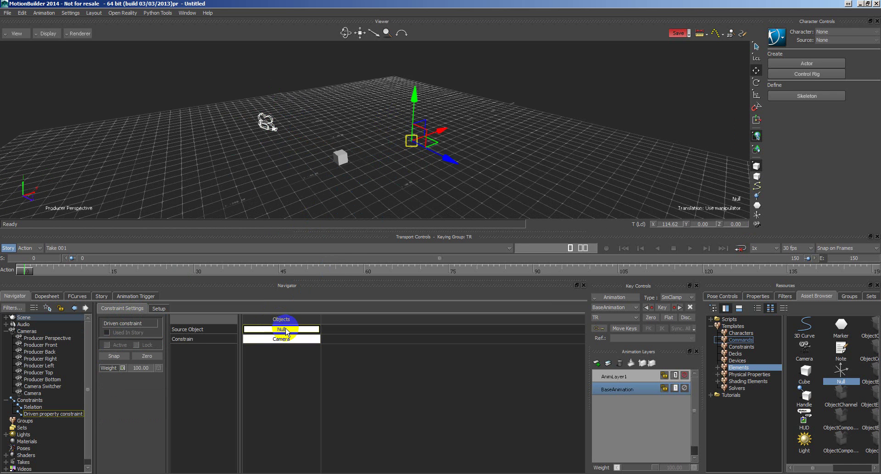
pyautogui.click(159, 308)
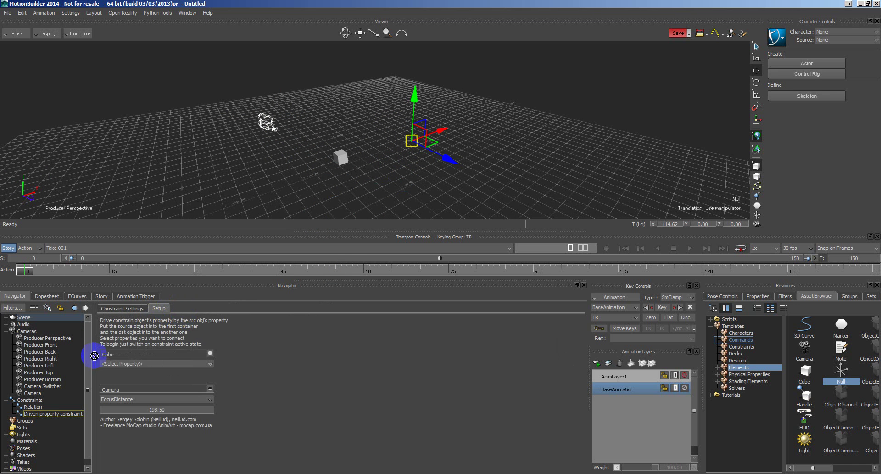
pyautogui.click(138, 364)
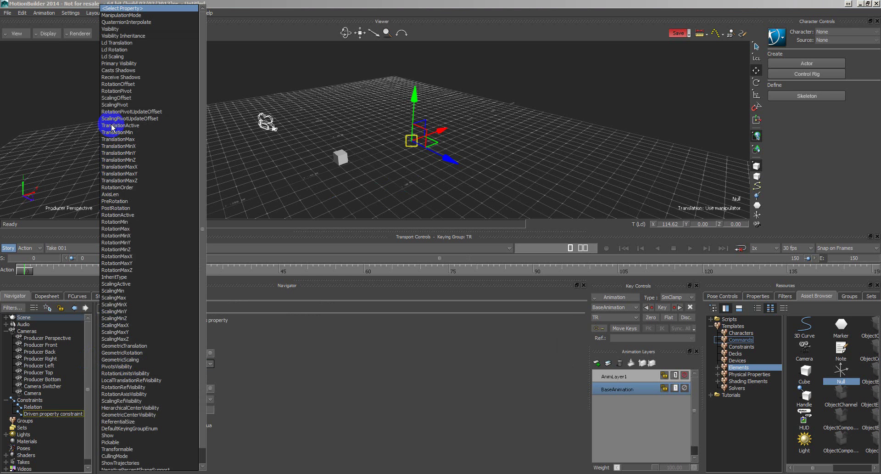
pyautogui.click(126, 43)
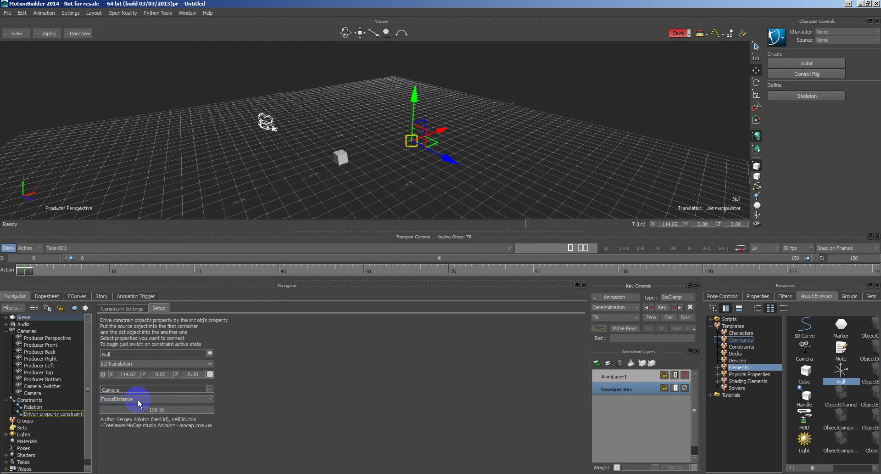
# Activate the driven constraint and move the camera farther from the cube, comparing the null's X translation with FocusDistance
pyautogui.click(114, 309)
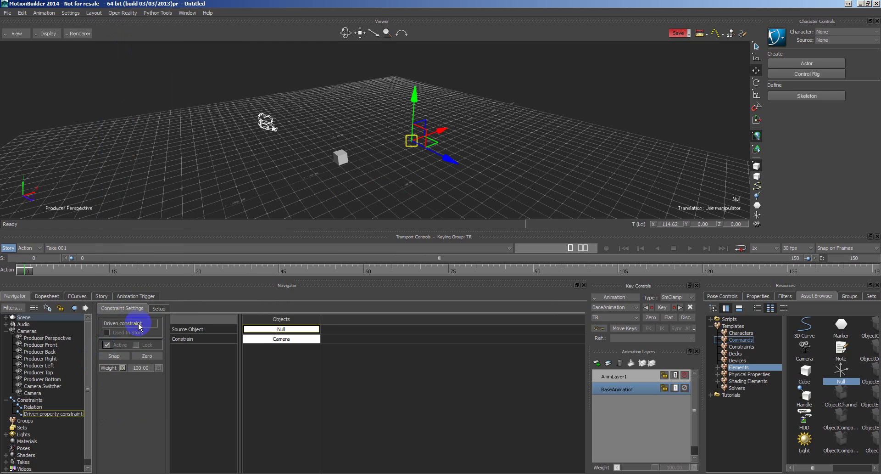
pyautogui.click(159, 309)
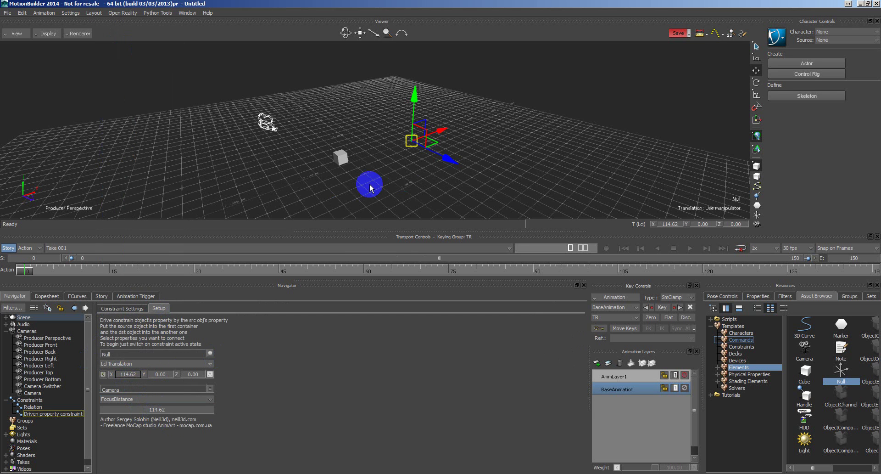
pyautogui.click(266, 127)
pyautogui.moveTo(311, 145); pyautogui.dragTo(143, 104)
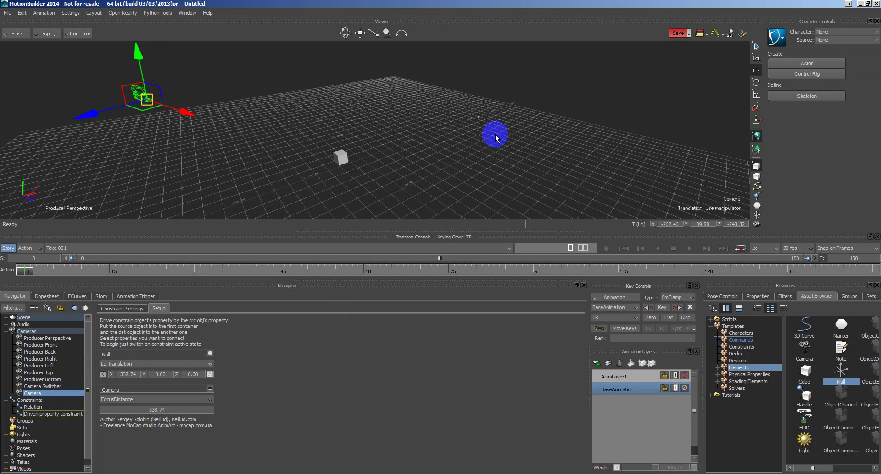
pyautogui.click(479, 119)
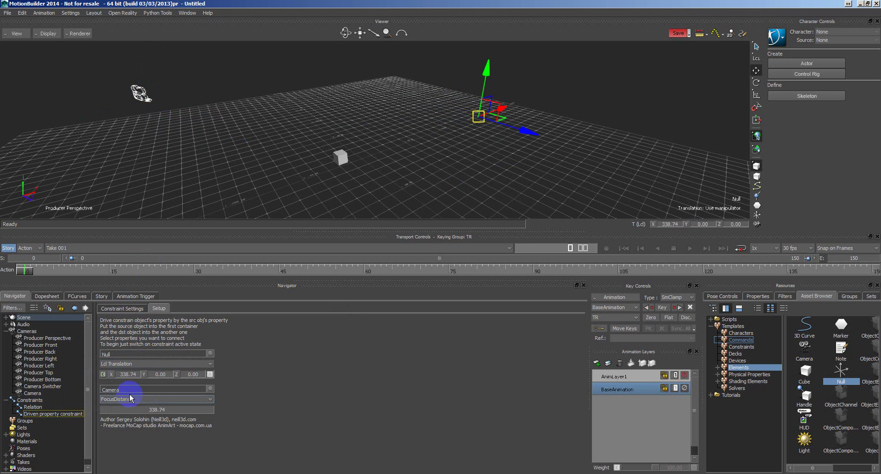
pyautogui.click(288, 139)
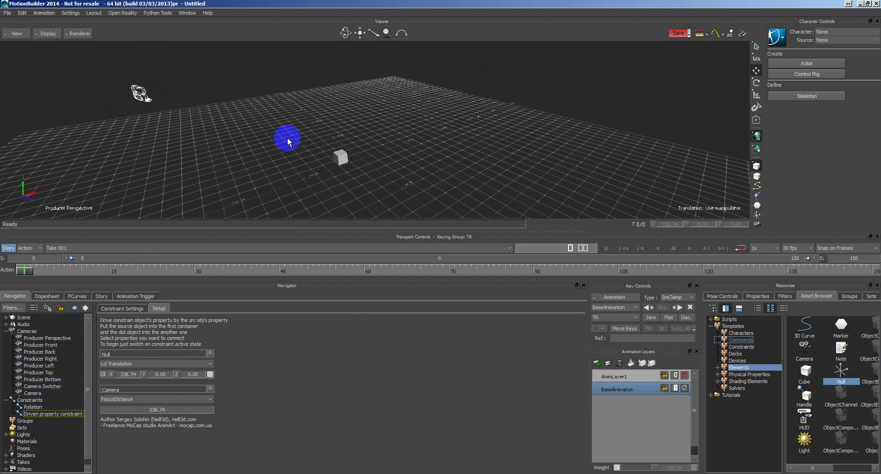
# Switch the viewer to the Camera and reposition that camera around the cube to test the driven depth of field
pyautogui.hotkey('ctrl', '1')
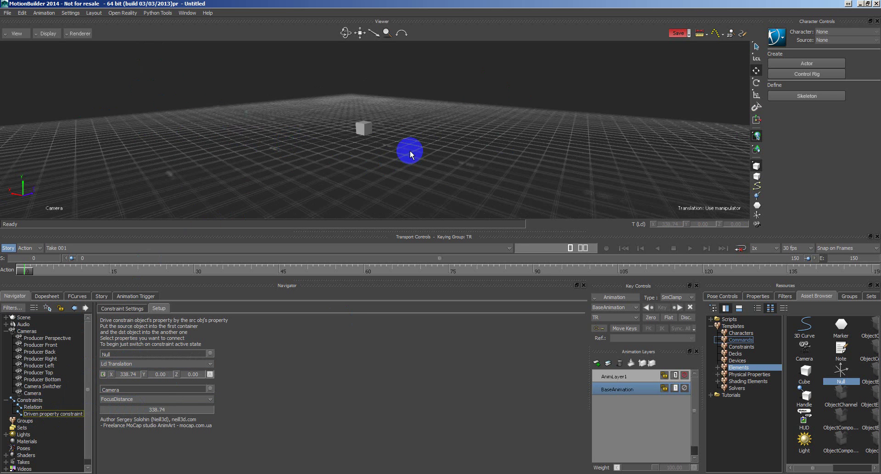
pyautogui.moveTo(410, 149)
pyautogui.keyDown('ctrl'); pyautogui.mouseDown()
pyautogui.moveTo(515, 167)
pyautogui.moveTo(312, 155)
pyautogui.moveTo(413, 157)
pyautogui.moveTo(409, 164)
pyautogui.moveTo(469, 187)
pyautogui.moveTo(450, 182)
pyautogui.moveTo(490, 185)
pyautogui.moveTo(220, 166)
pyautogui.moveTo(316, 153)
pyautogui.moveTo(460, 173)
pyautogui.moveTo(351, 153)
pyautogui.moveTo(396, 152)
pyautogui.moveTo(409, 164)
pyautogui.mouseUp(); pyautogui.keyUp('ctrl')
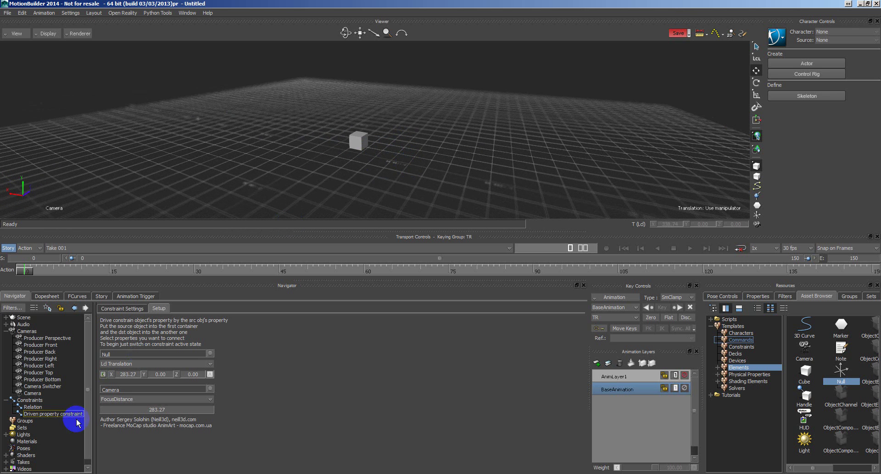
pyautogui.scroll(-1, 90, 395)
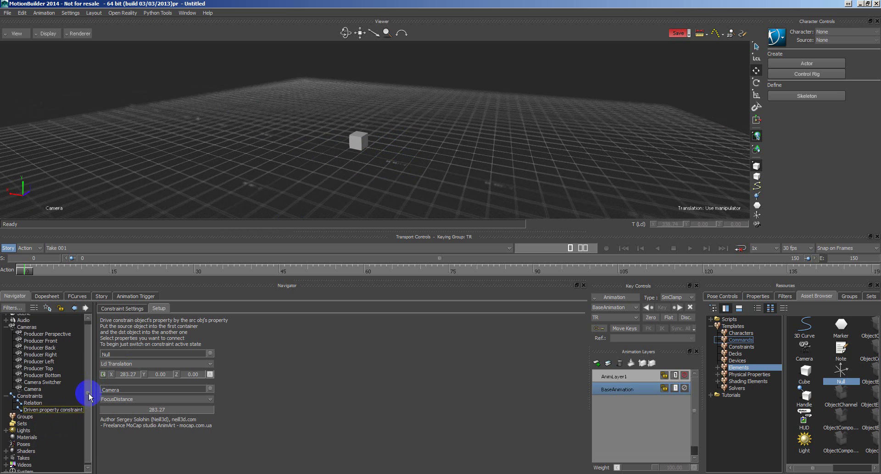